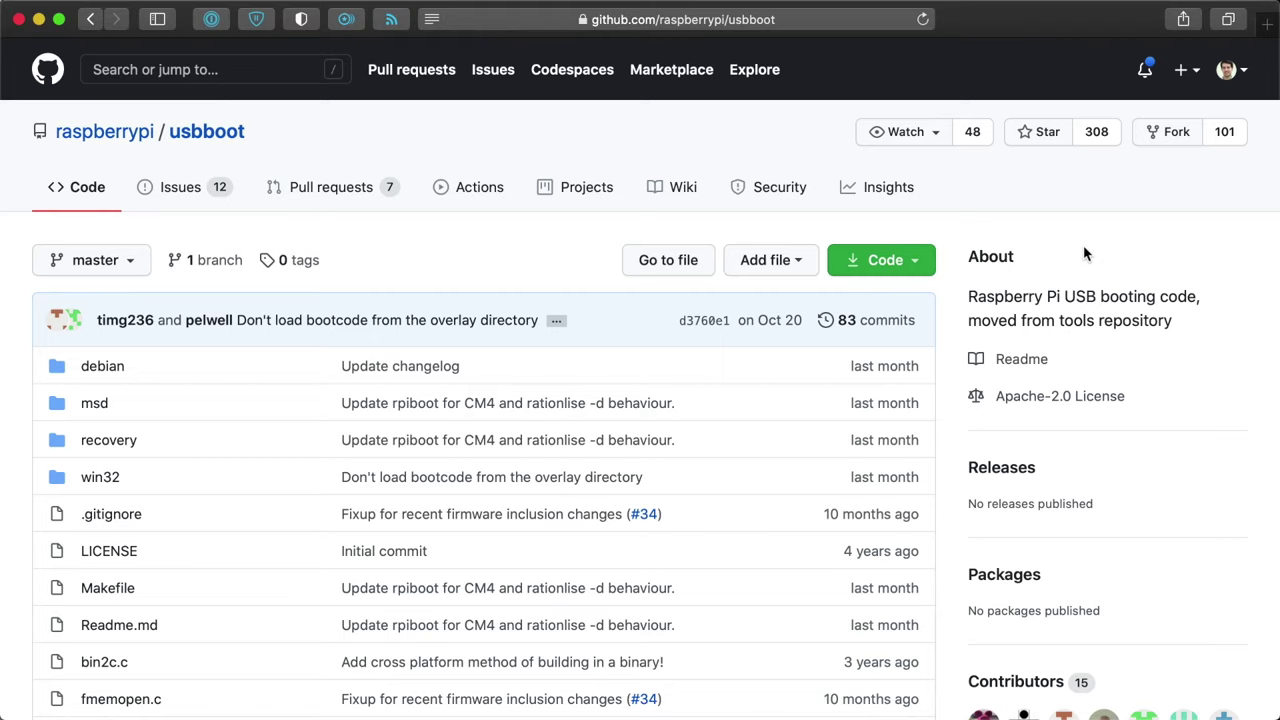
Download the raspberrypi/usbboot repository from GitHub as a ZIP archive.
left_click(906, 266)
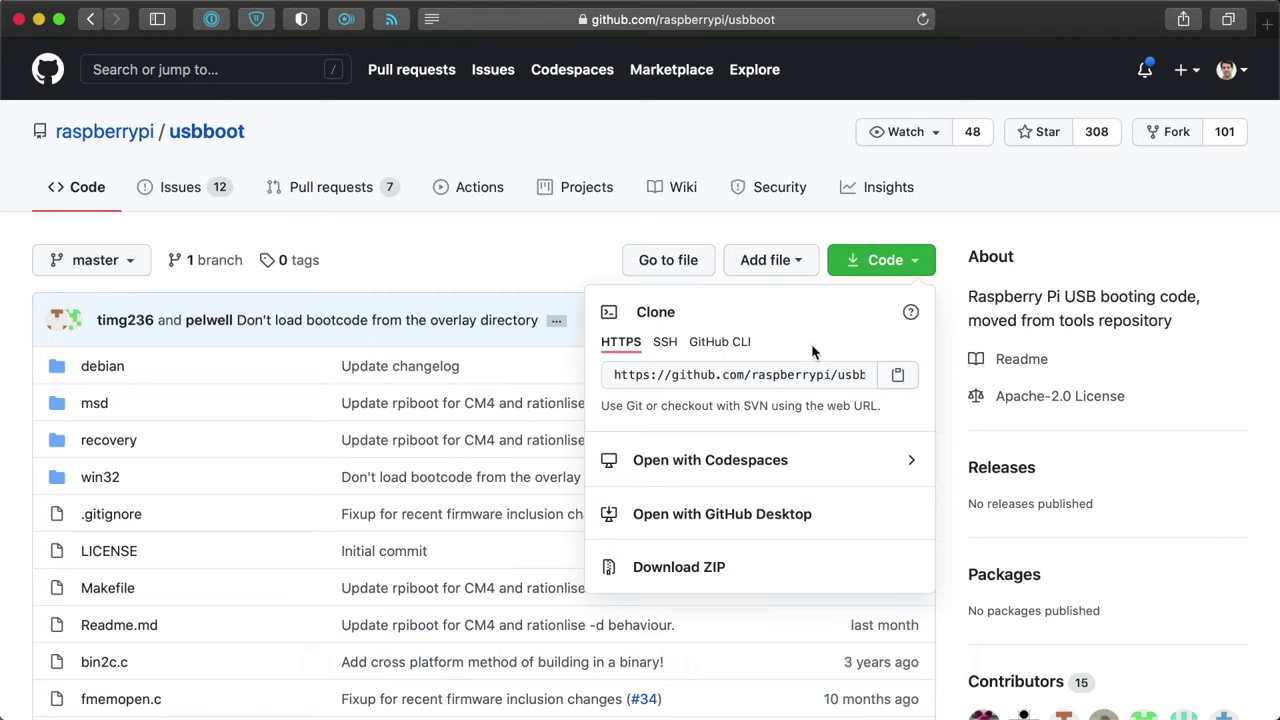
left_click(697, 567)
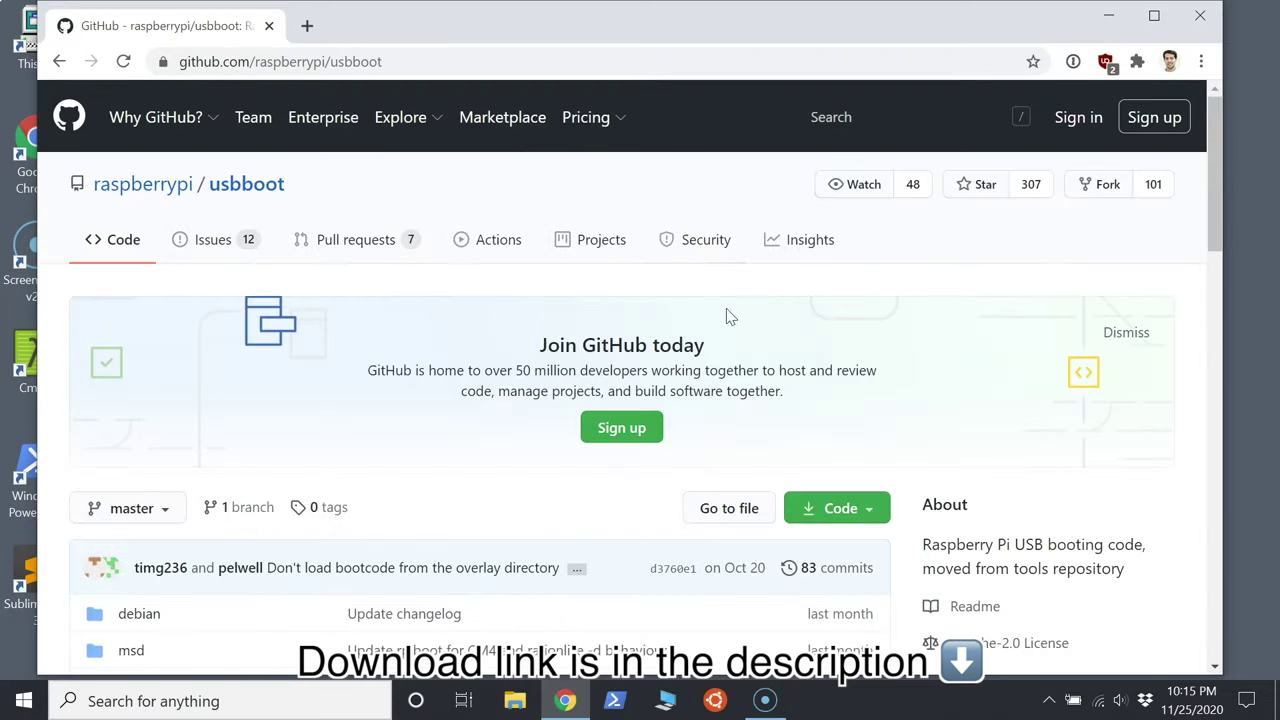
scroll(844, 476, "down", 2)
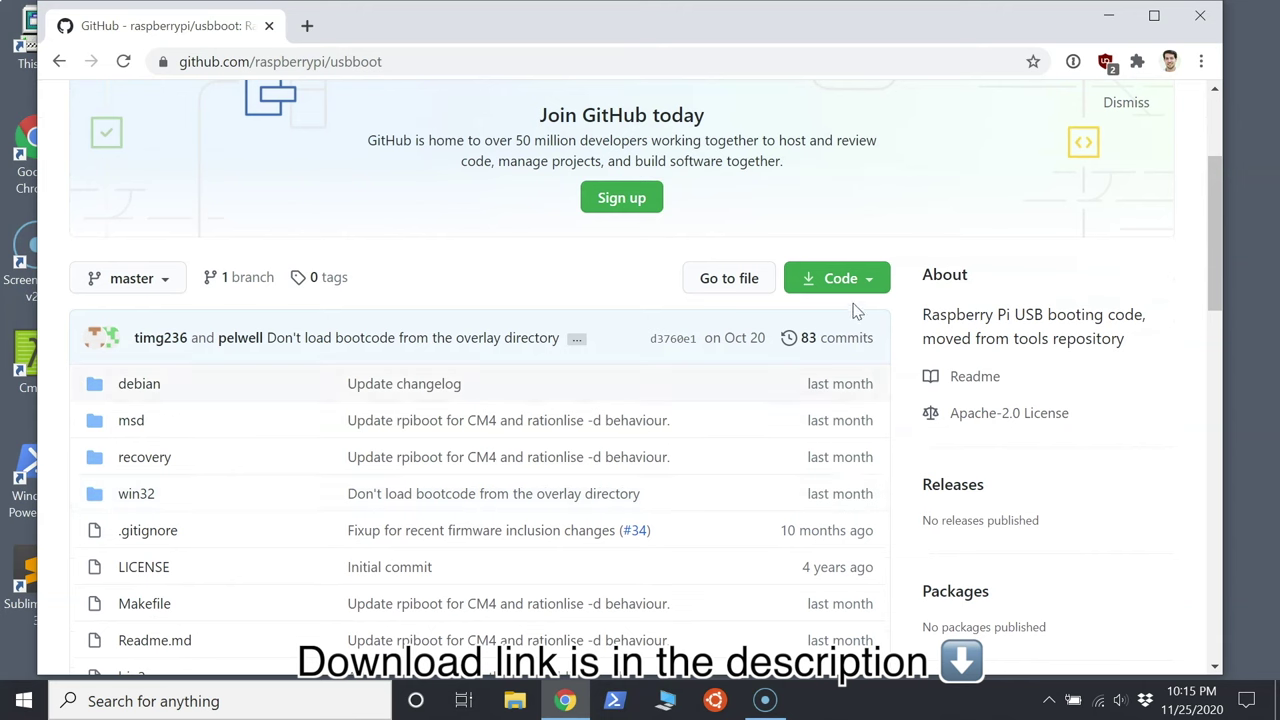
left_click(866, 280)
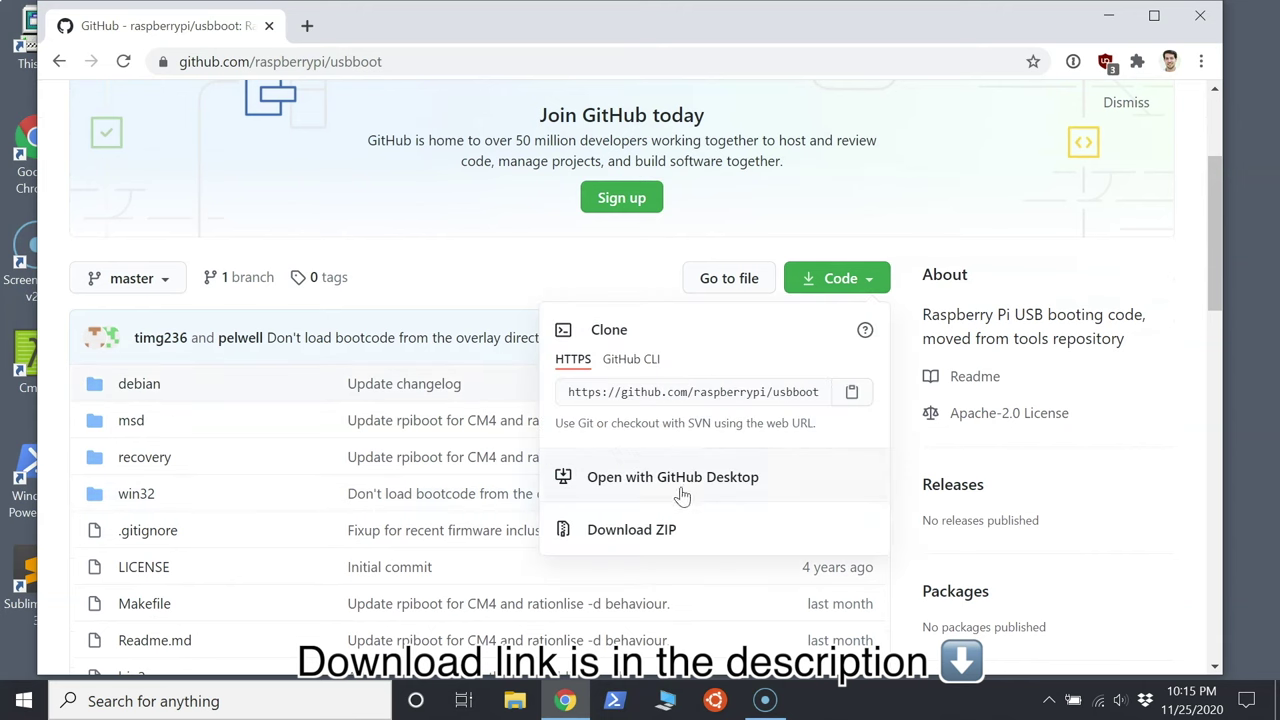
left_click(655, 530)
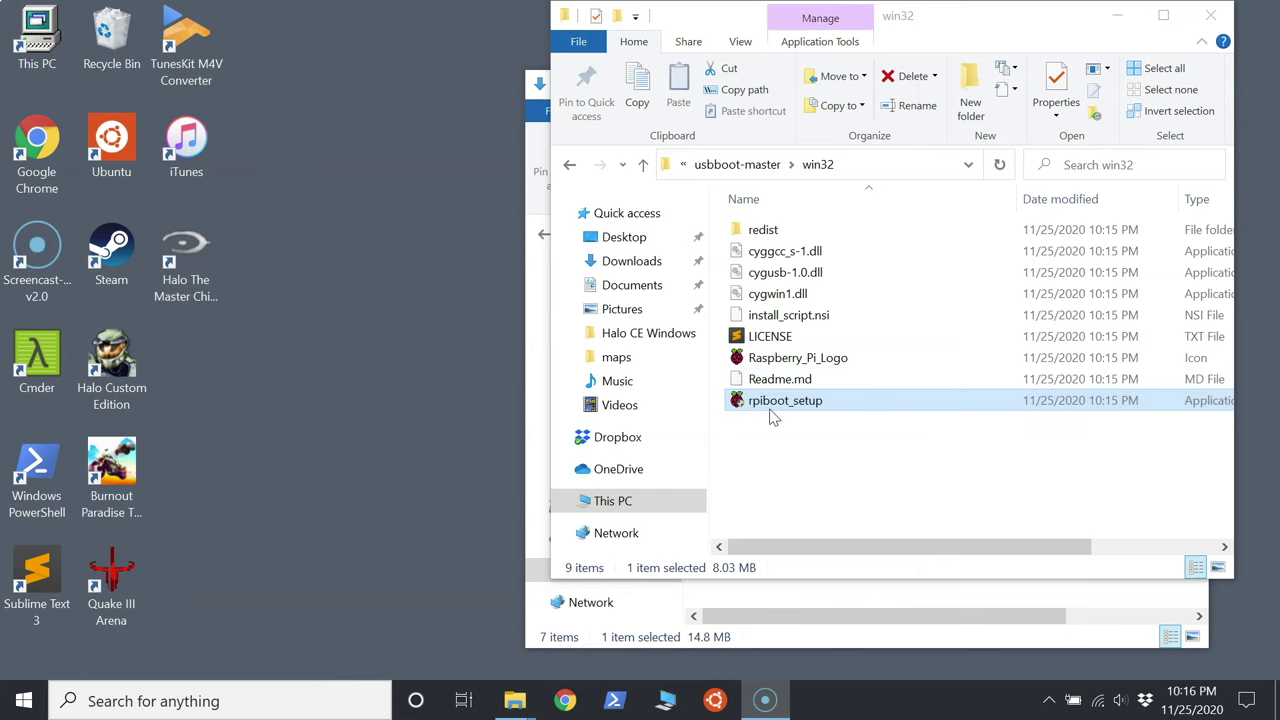
Run rpiboot_setup as administrator, getting past the SmartScreen warning with Run anyway.
right_click(771, 402)
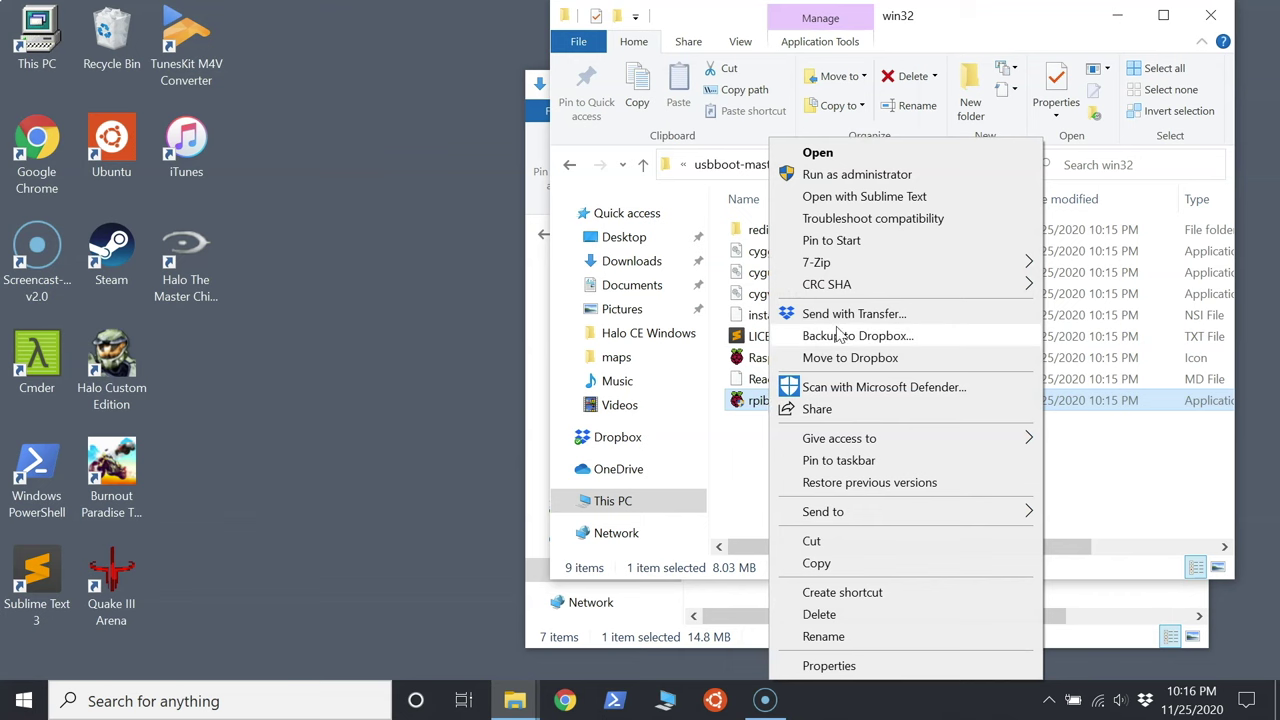
left_click(845, 175)
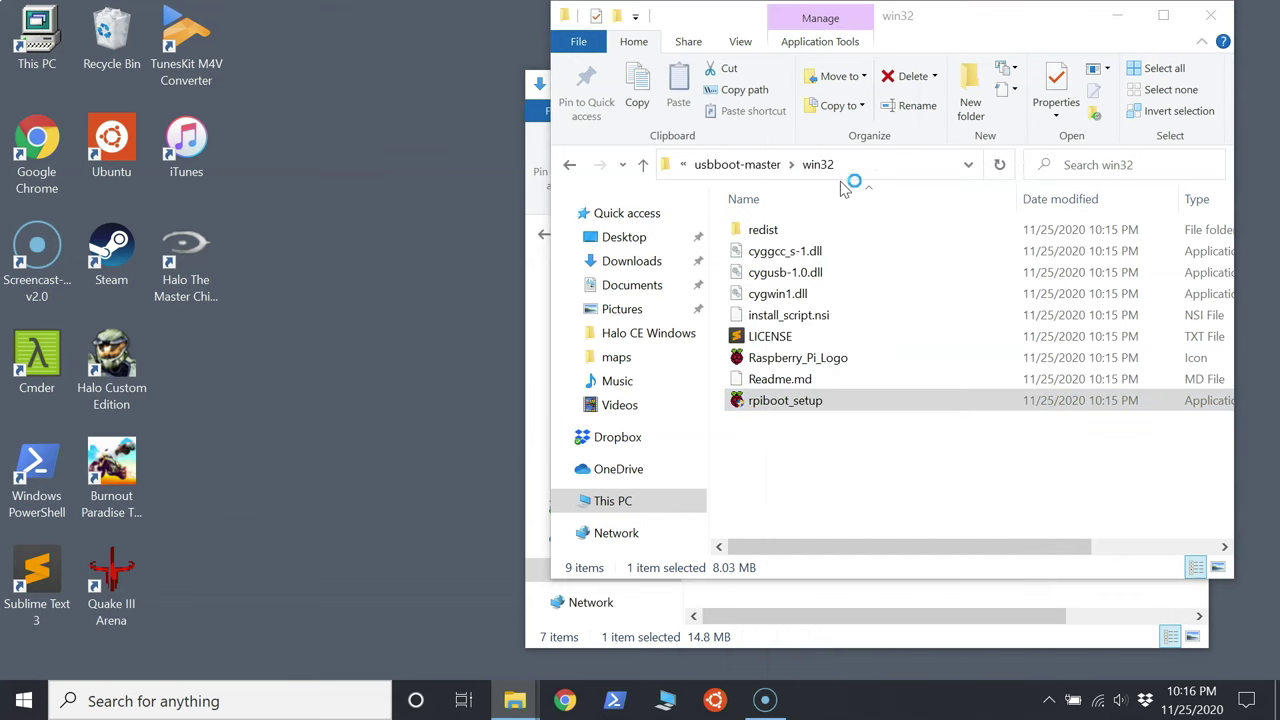
left_click(438, 207)
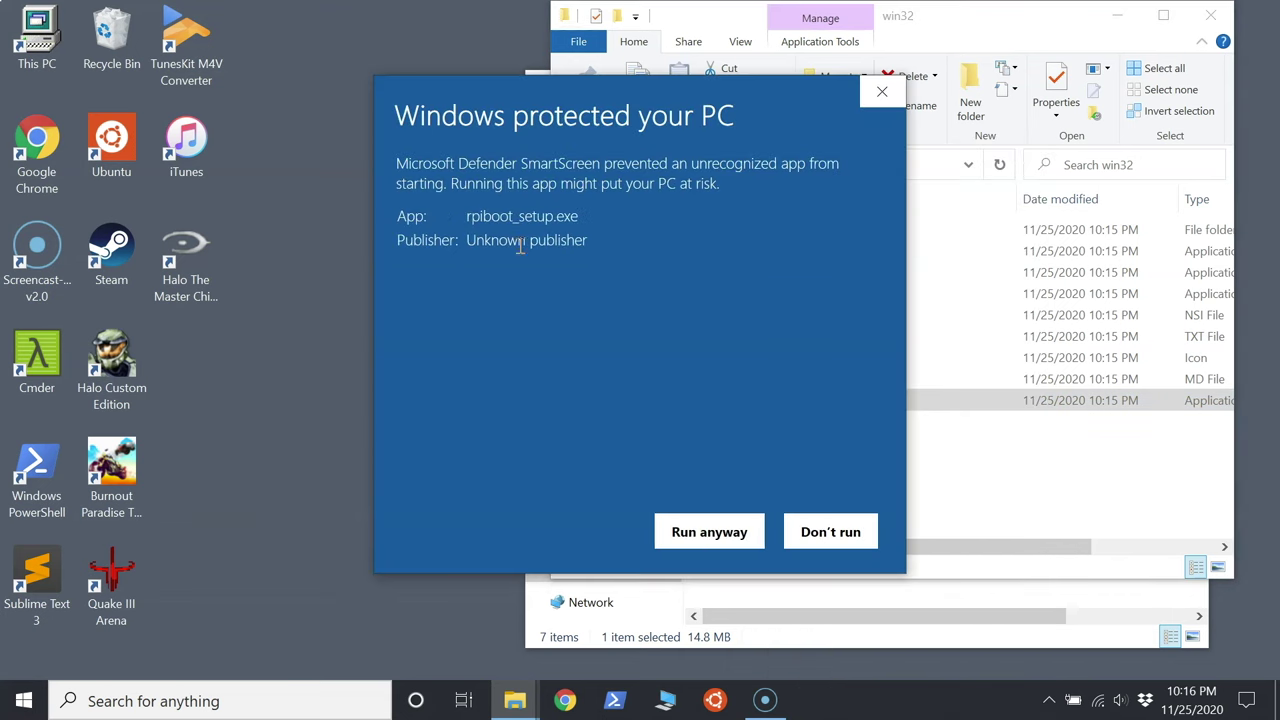
left_click(707, 520)
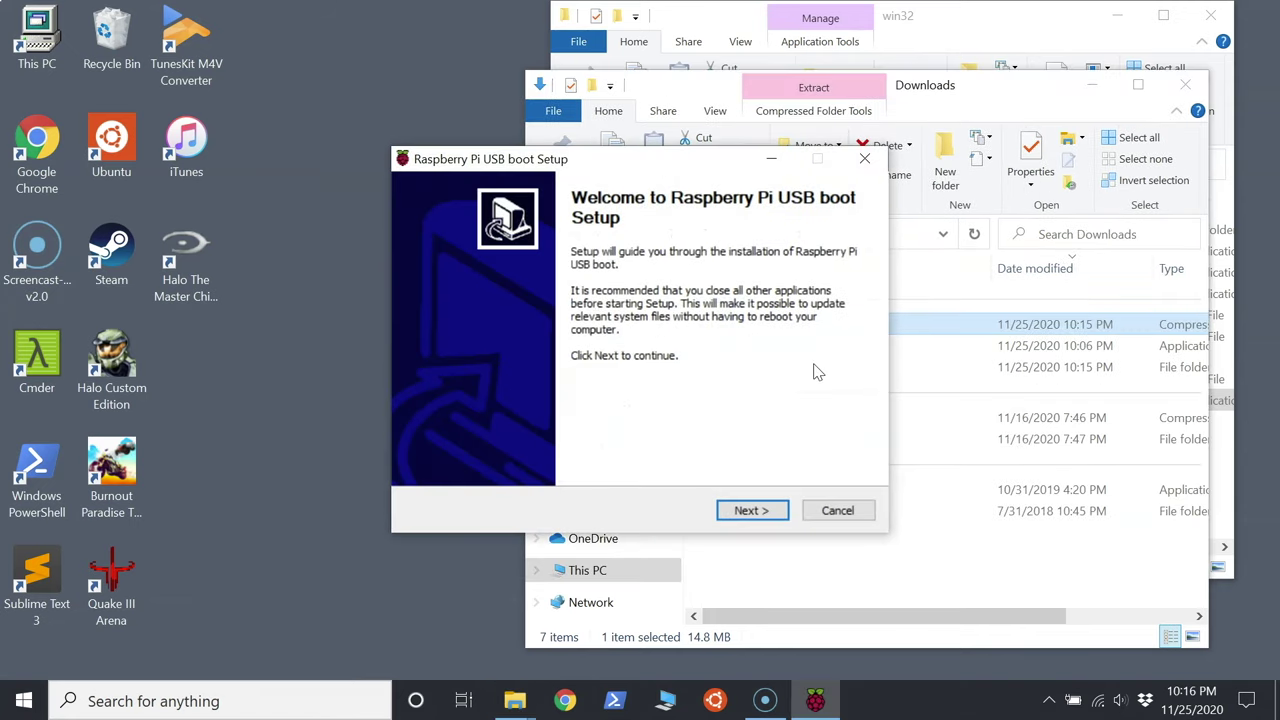
Install Raspberry Pi USB boot with default components into C:\Program Files (x86)\Raspberry Pi.
left_click(750, 511)
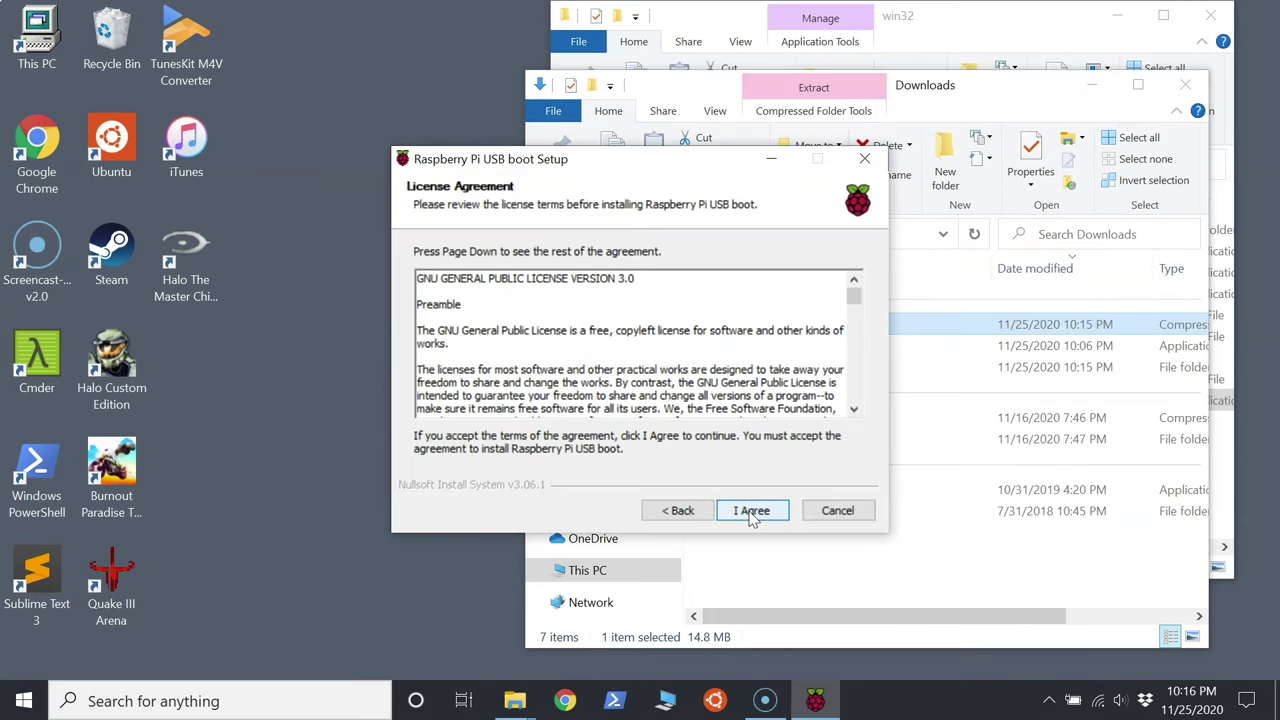
left_click(753, 512)
left_click(752, 512)
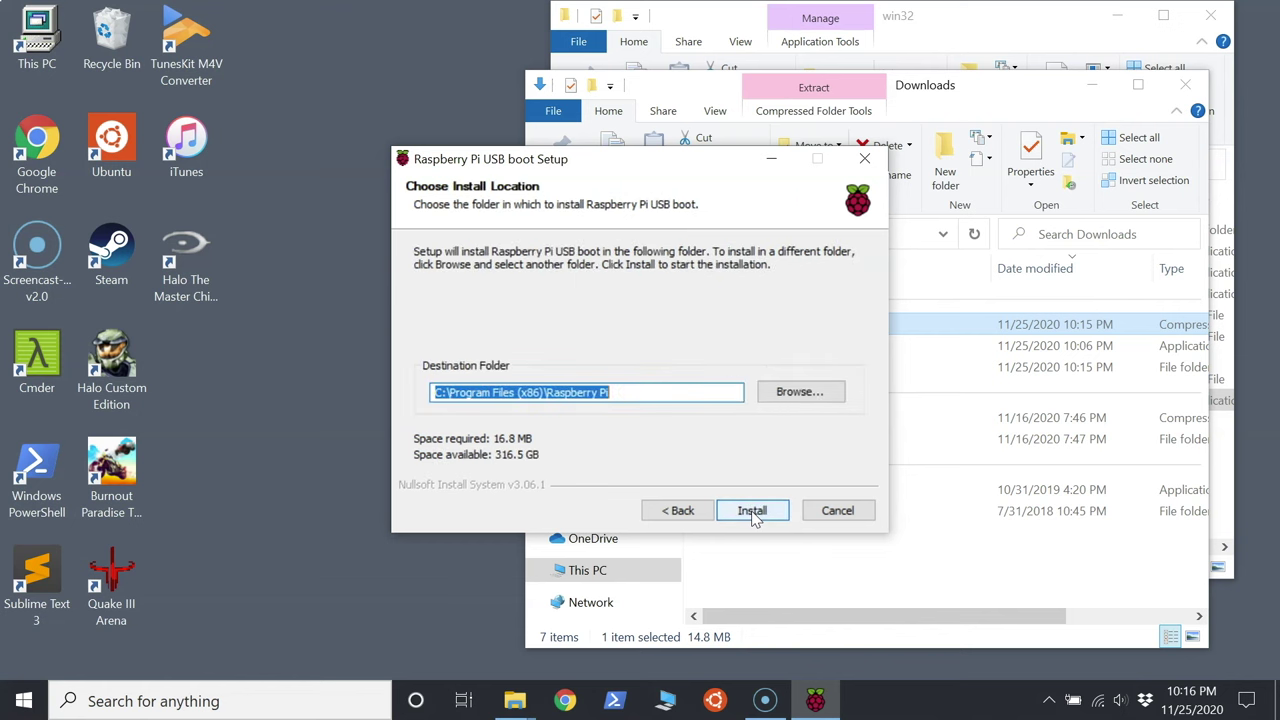
left_click(752, 511)
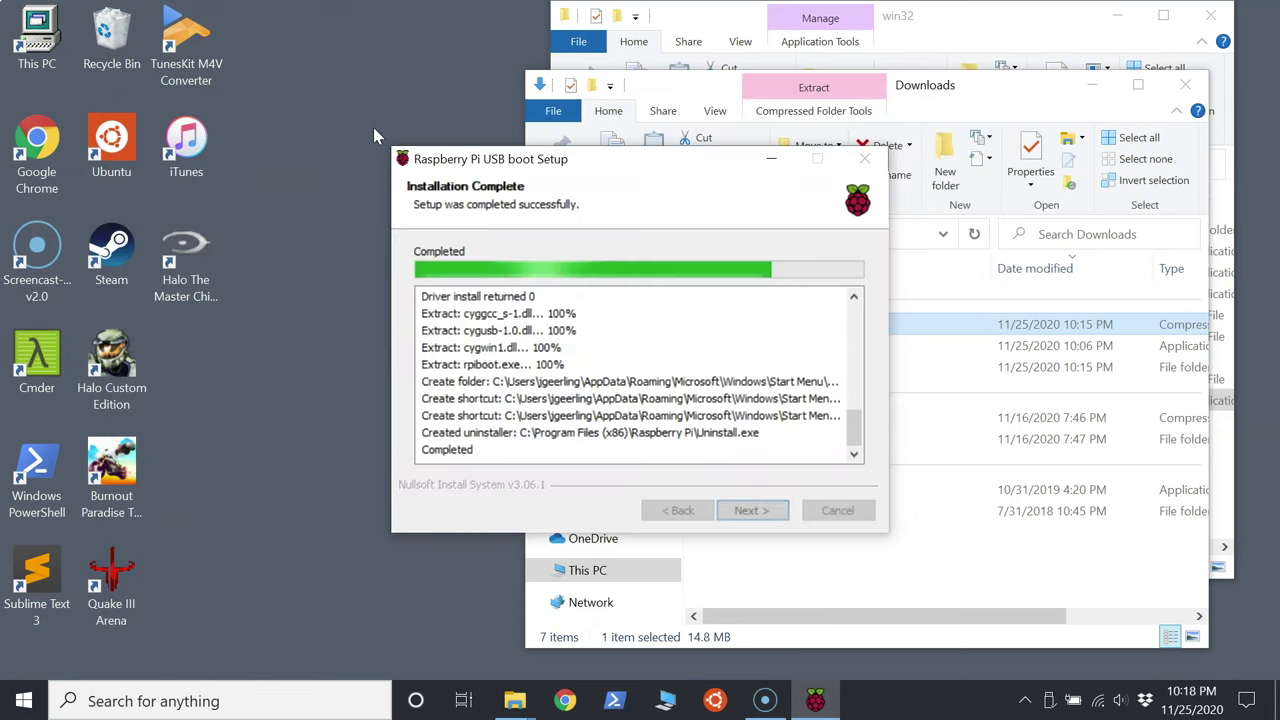
key("super")
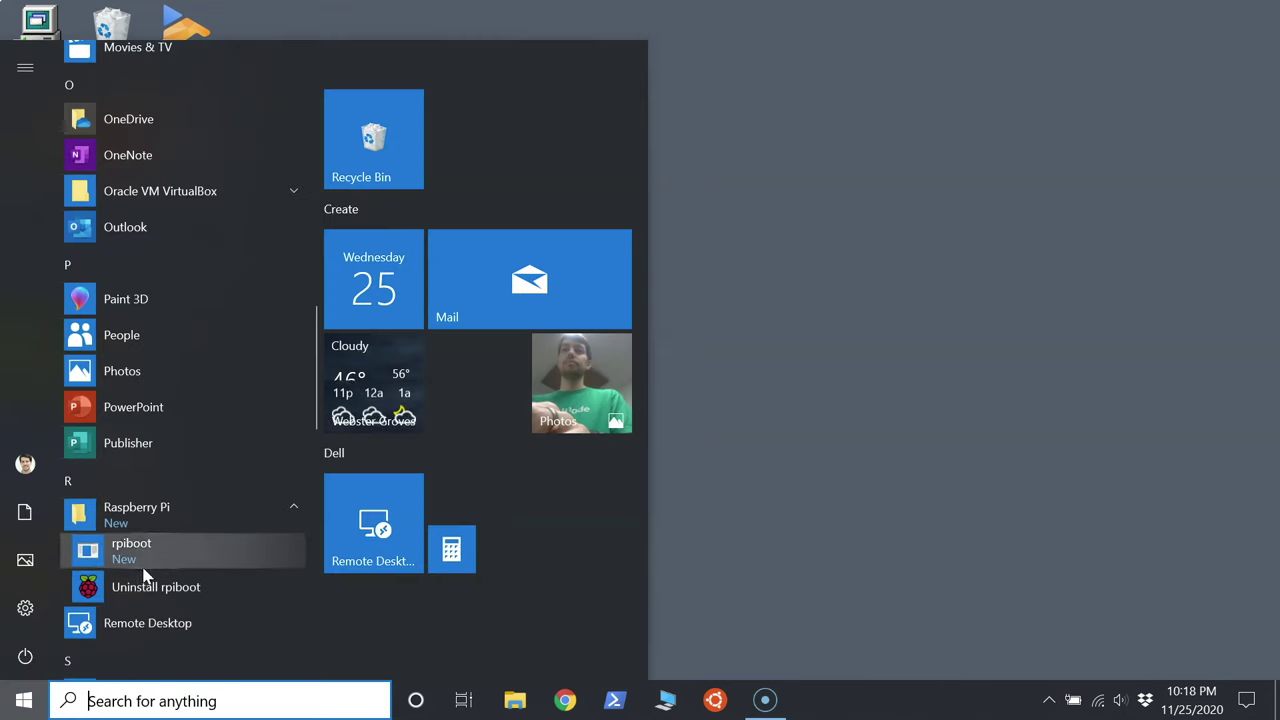
Launch rpiboot, decline formatting the new disk, and browse the boot (D:) drive.
left_click(141, 566)
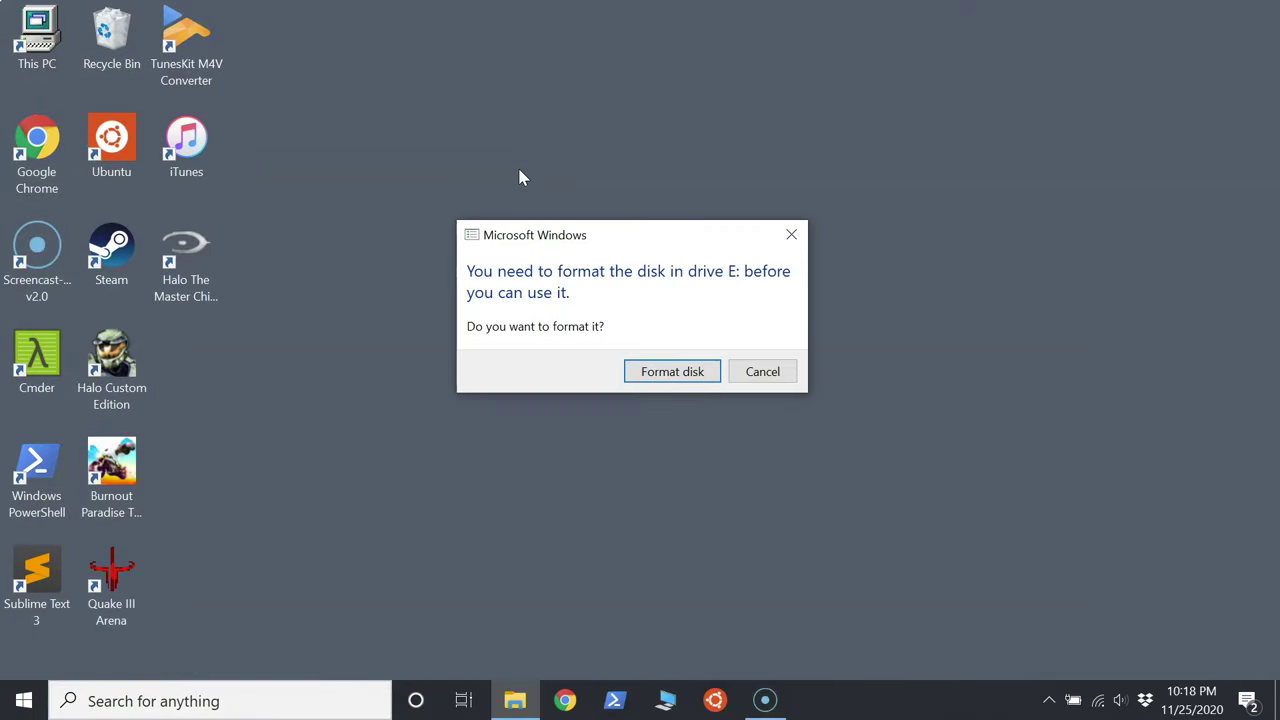
left_click(762, 371)
left_click(589, 538)
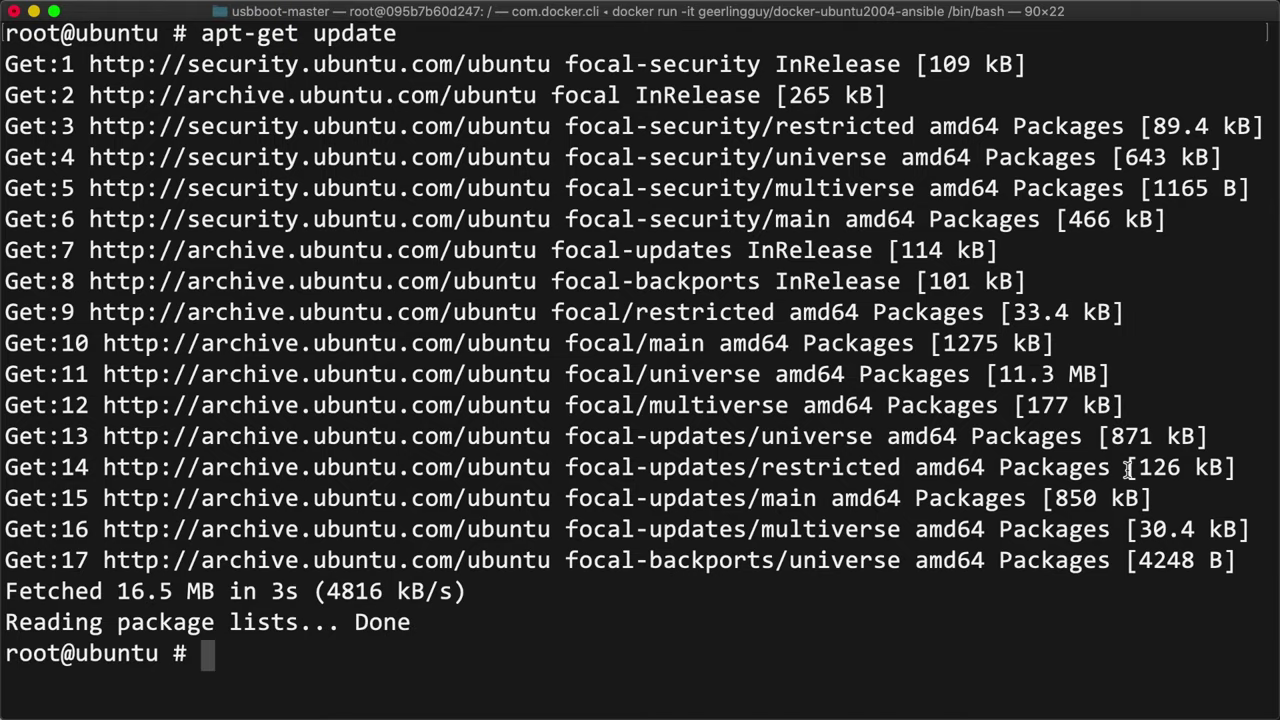
Install libusb-1.0-0-dev with 'sudo apt install -y libusb-1.0-0-dev'.
type("sudo a")
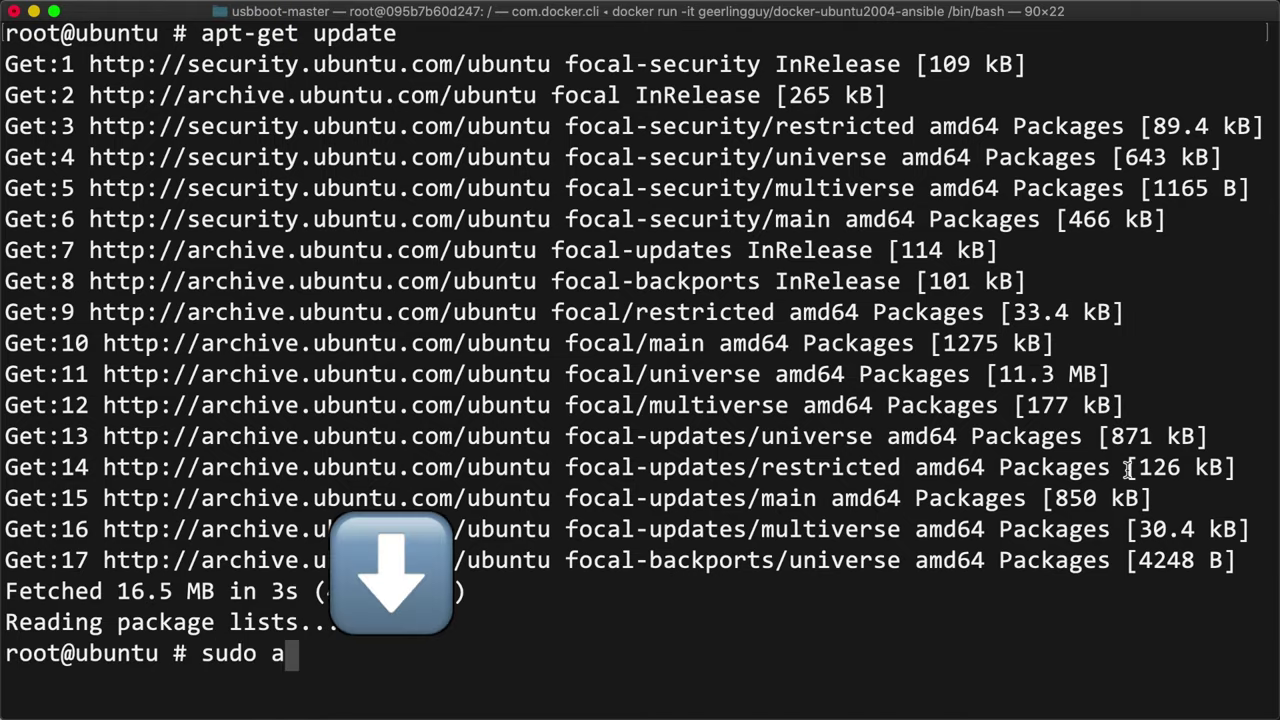
type("pt install -")
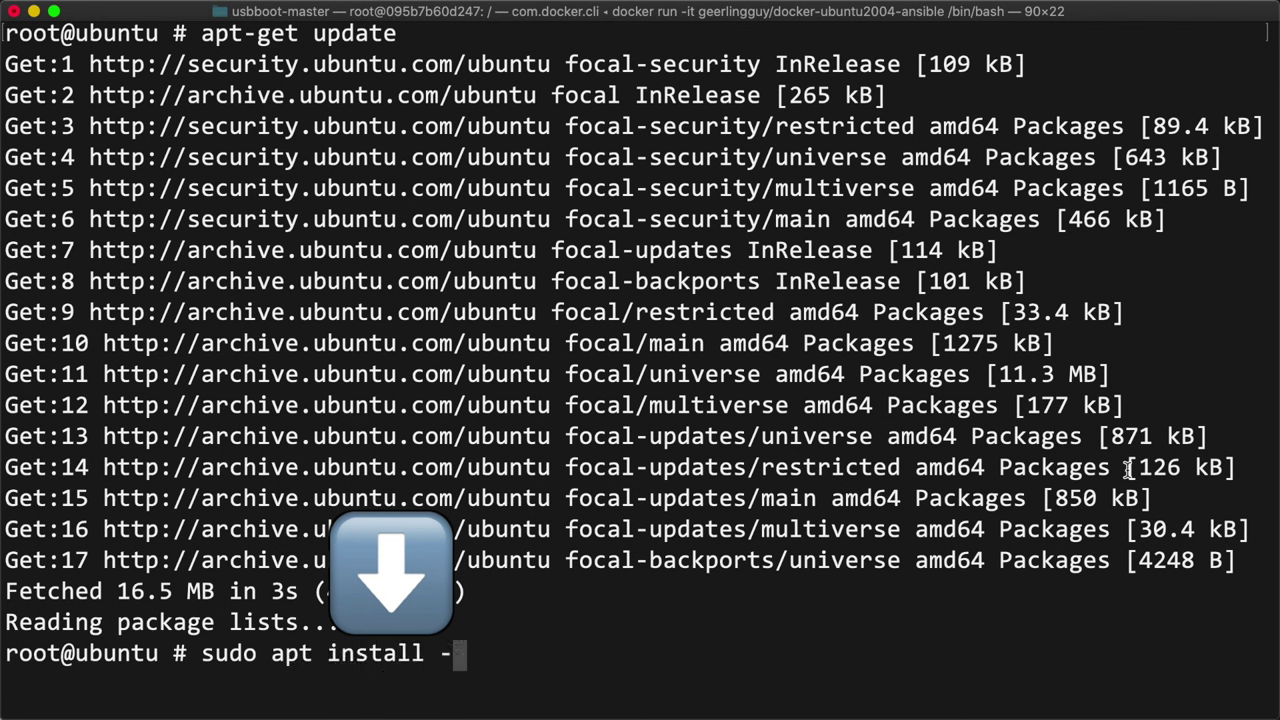
type("y libusb-1")
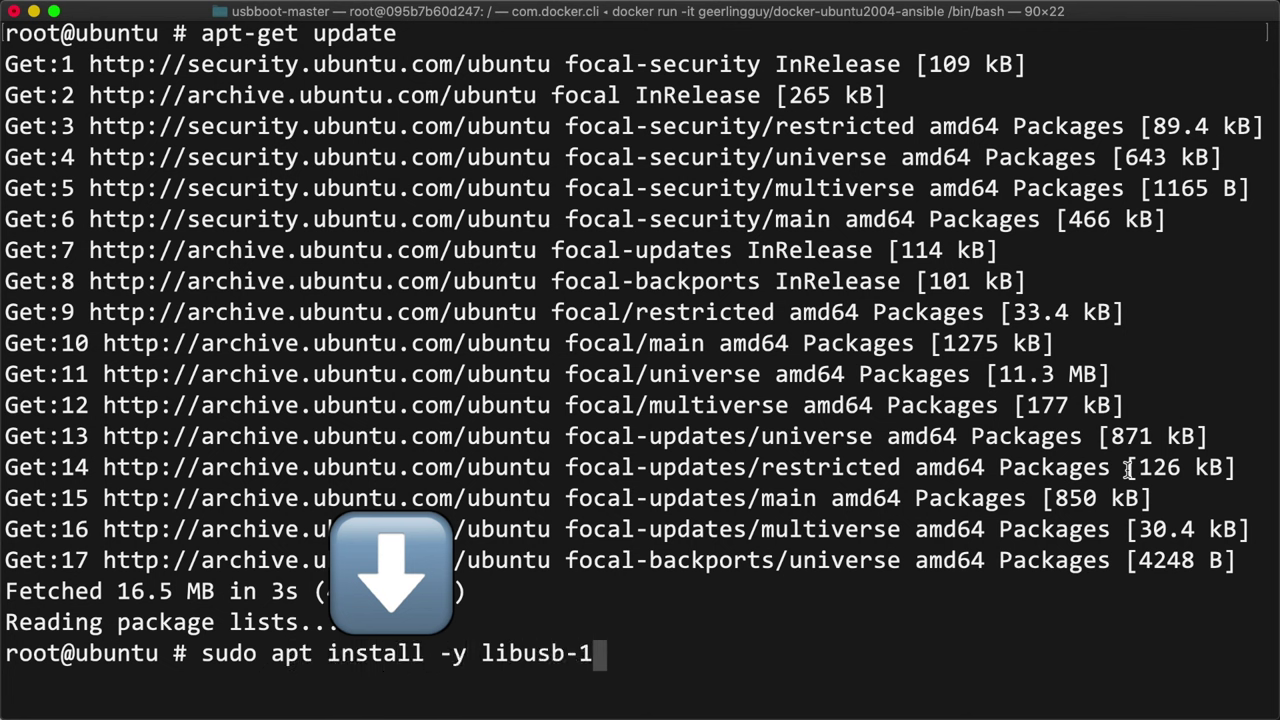
type(".0-0-d")
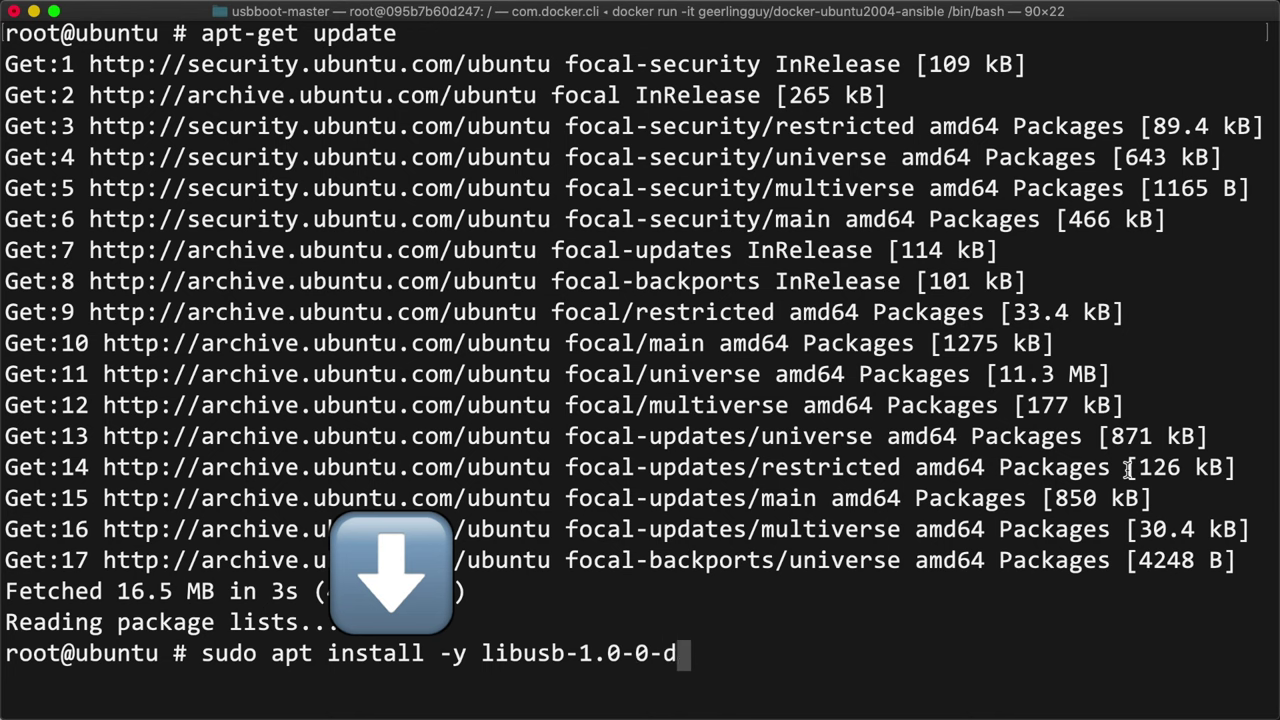
type("ev")
key("Return")
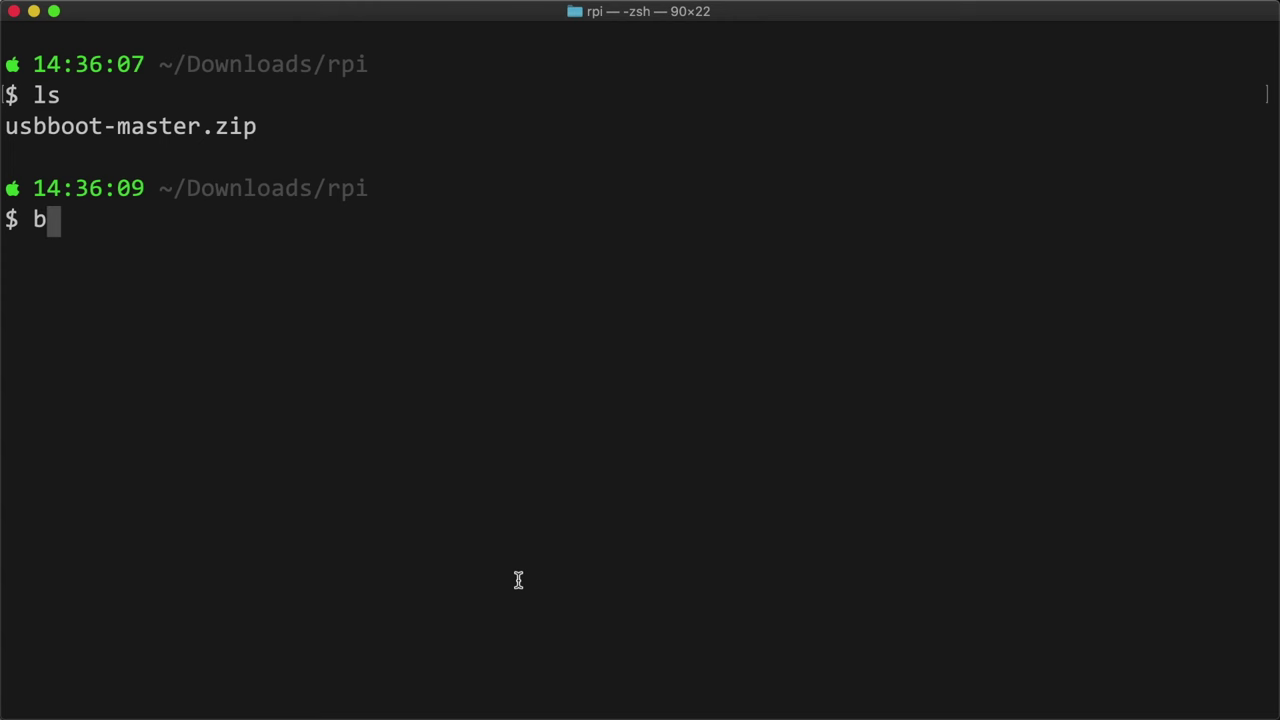
Compile rpiboot from the usbboot-master source and list the built files.
type("rew install")
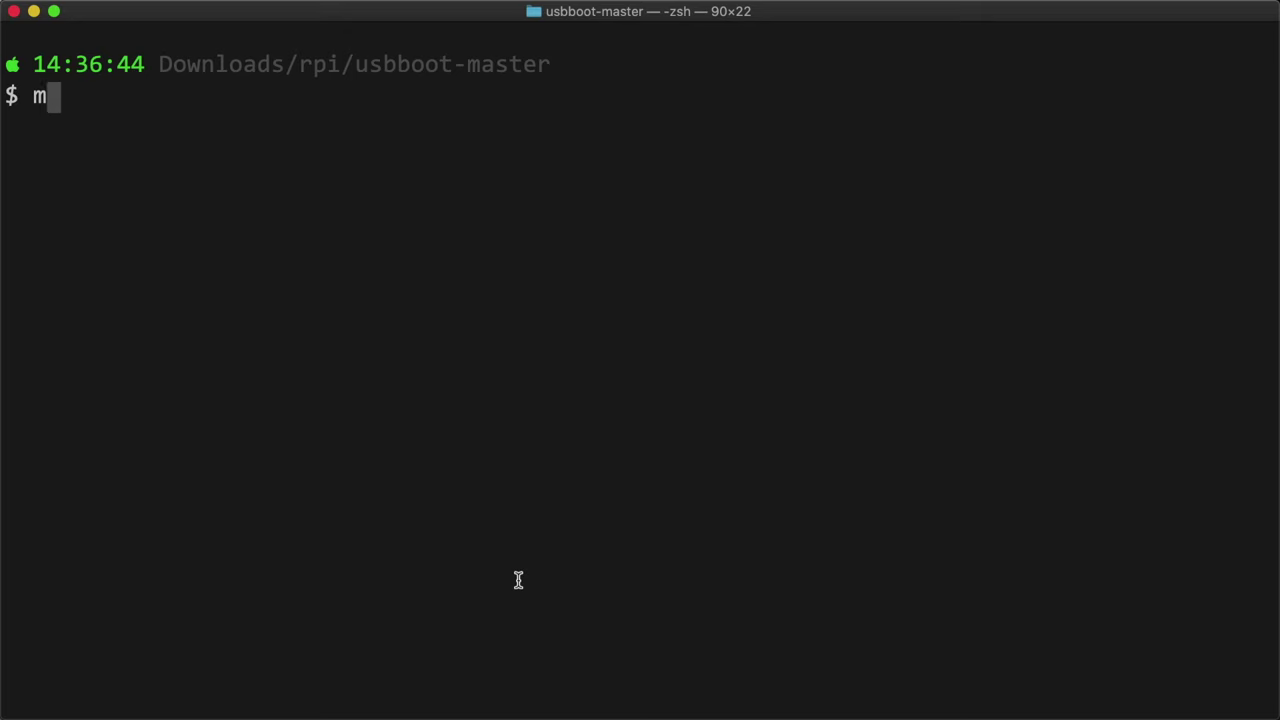
key("Return")
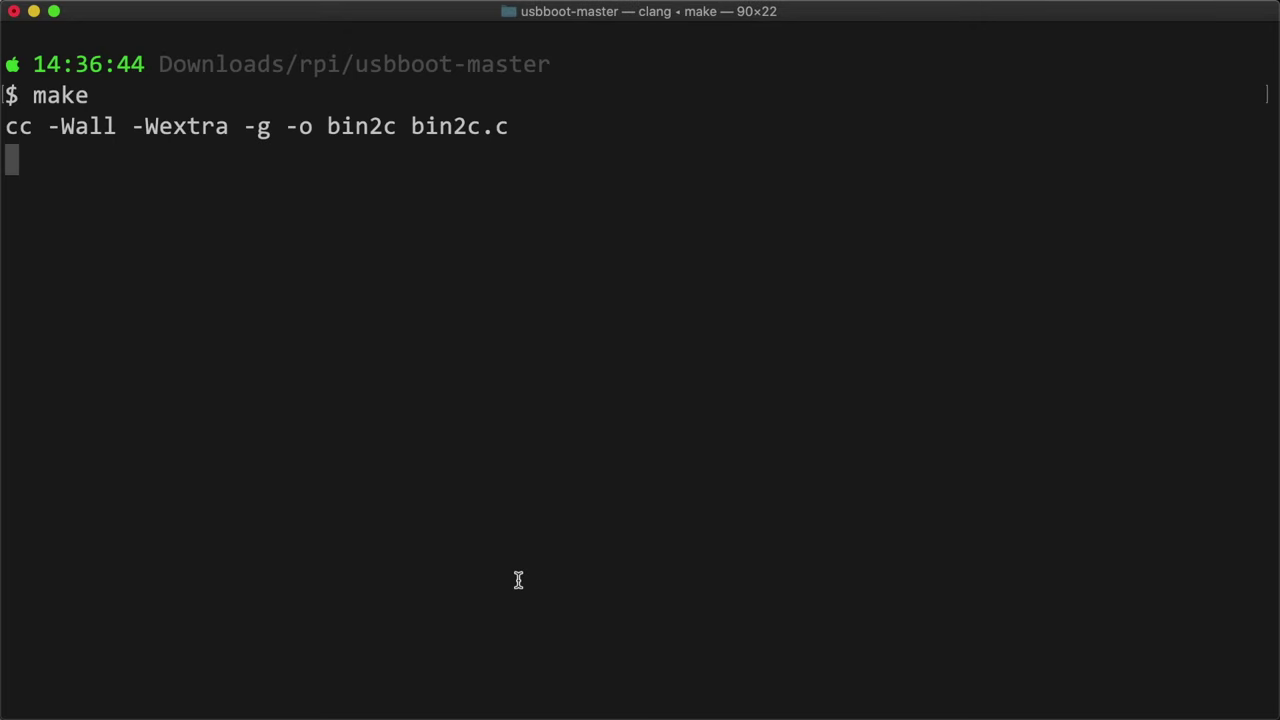
type("ls")
key("Return")
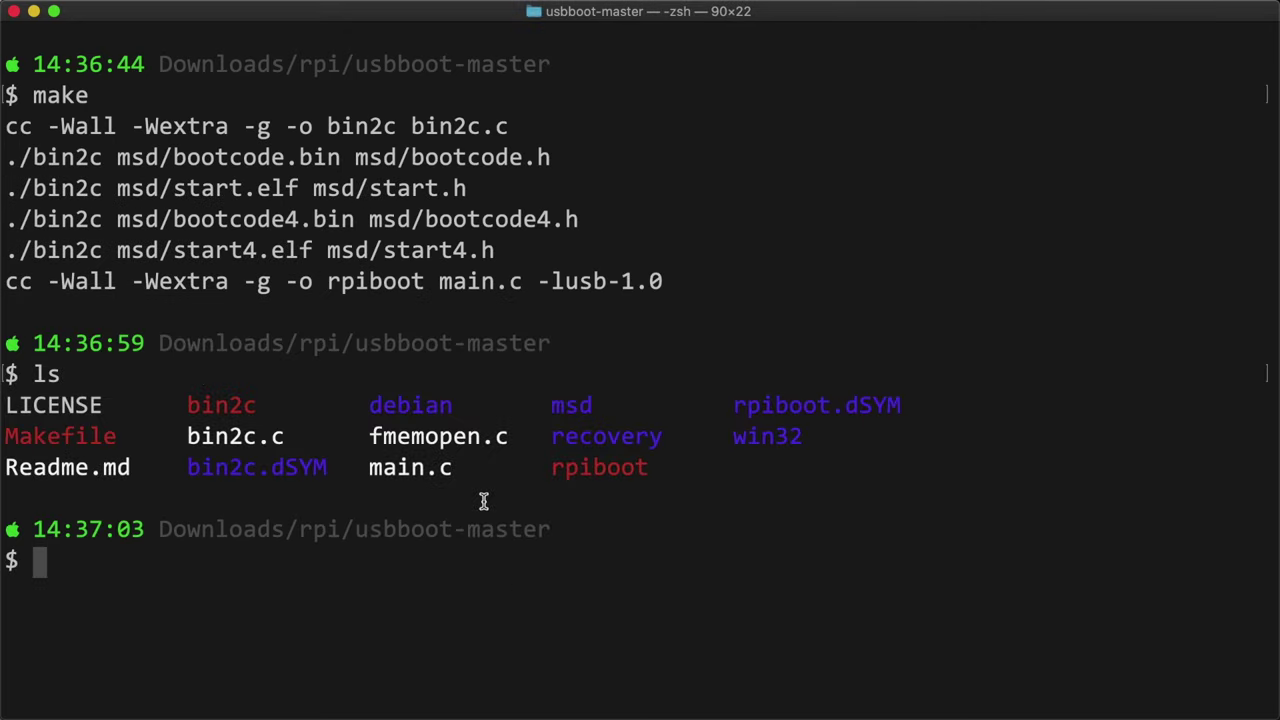
double_click(590, 468)
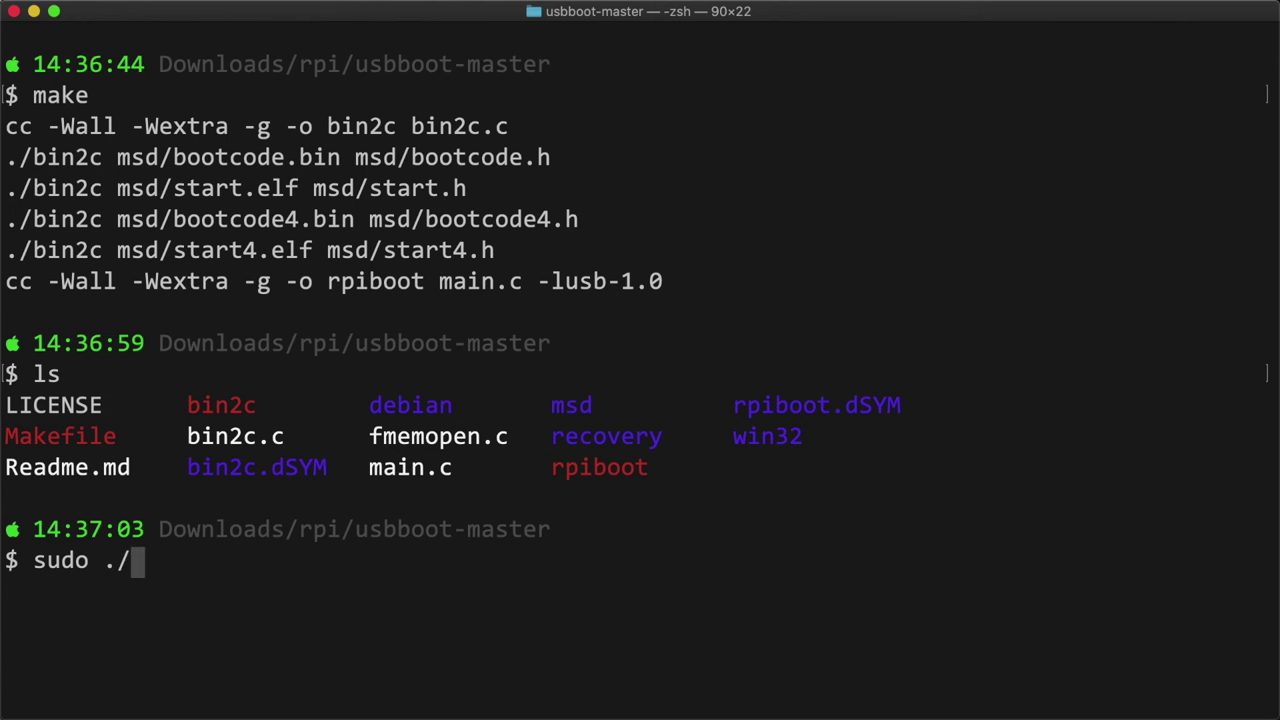
Start rpiboot with 'sudo ./rpiboot' and enter the account password.
type("sudo ./rpiboot")
key("Return")
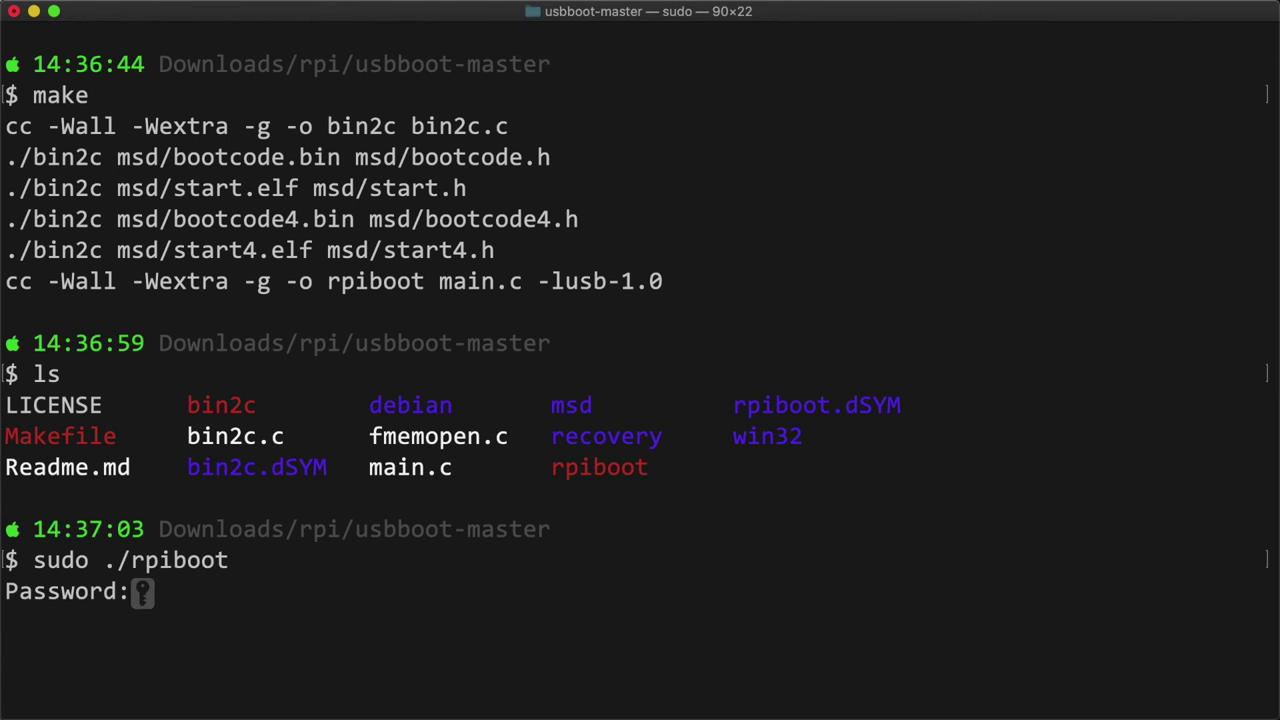
key("Return")
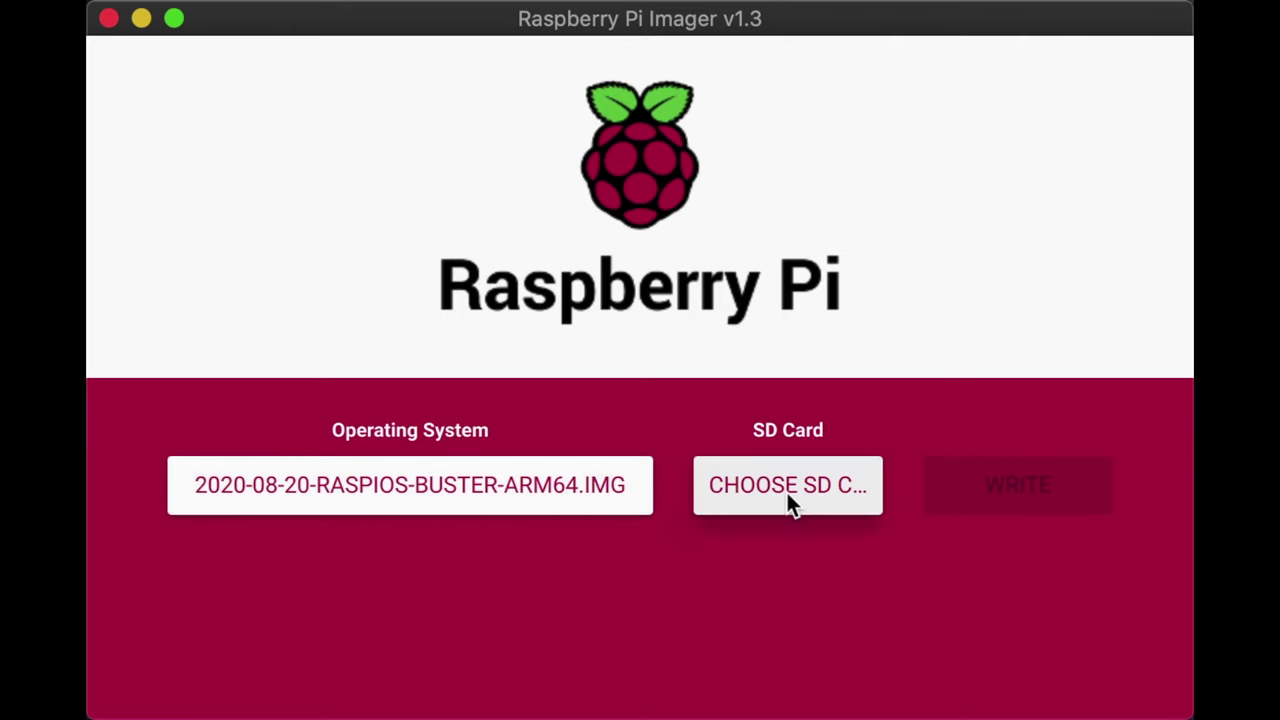
Select the 7.8 GB RPi-MSD-0001 eMMC as target and write the Buster arm64 image.
left_click(788, 500)
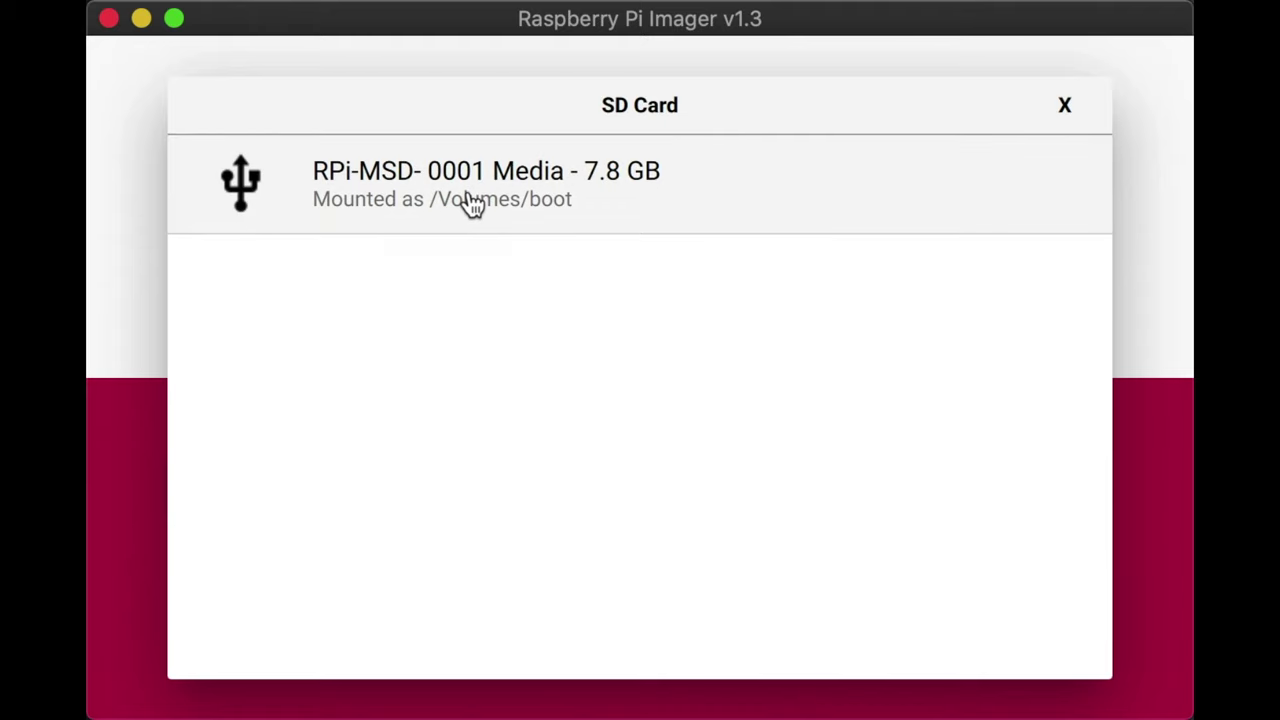
left_click(472, 203)
left_click(991, 485)
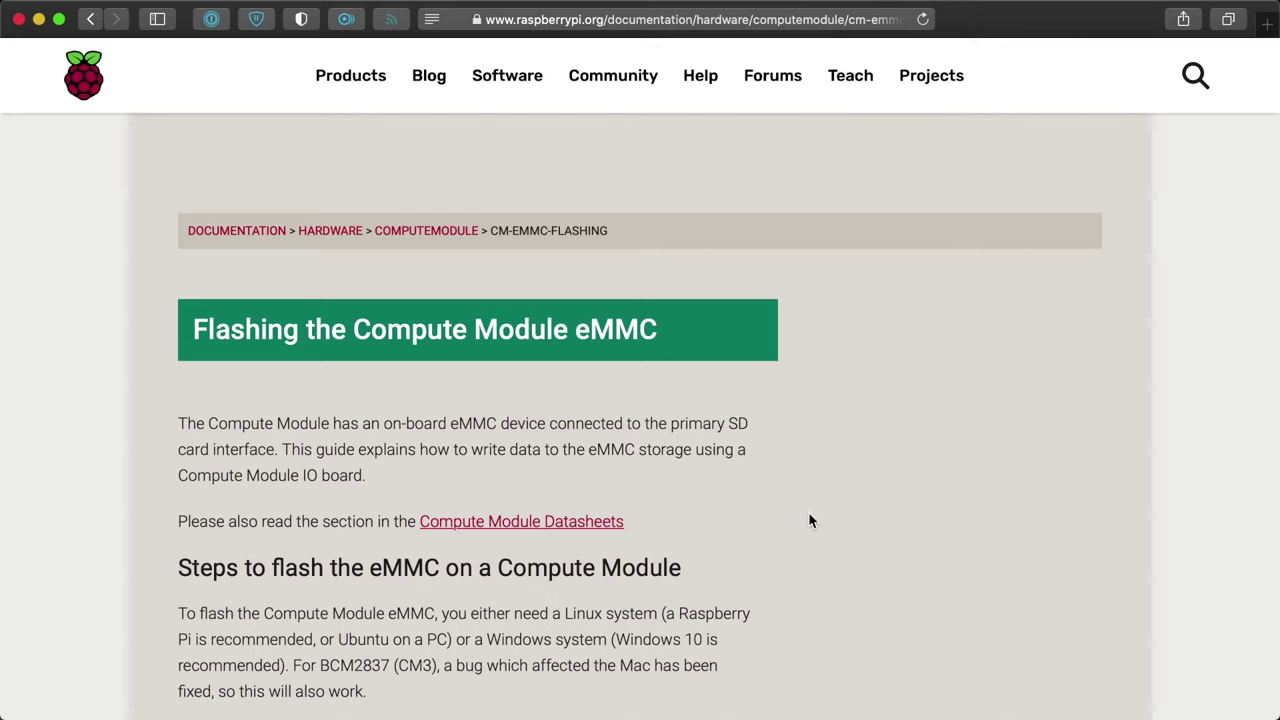
Scroll the Flashing the Compute Module eMMC page down to the Windows installer section.
scroll(817, 562, "down", 5)
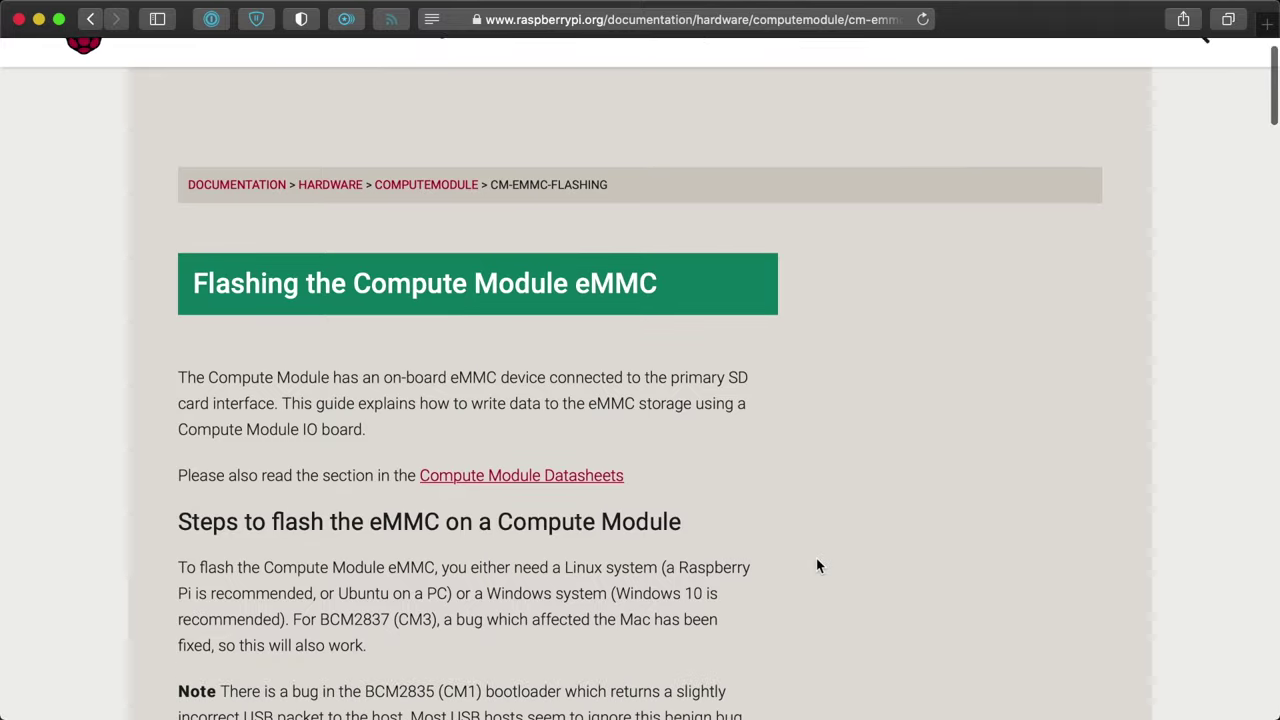
scroll(816, 566, "down", 12)
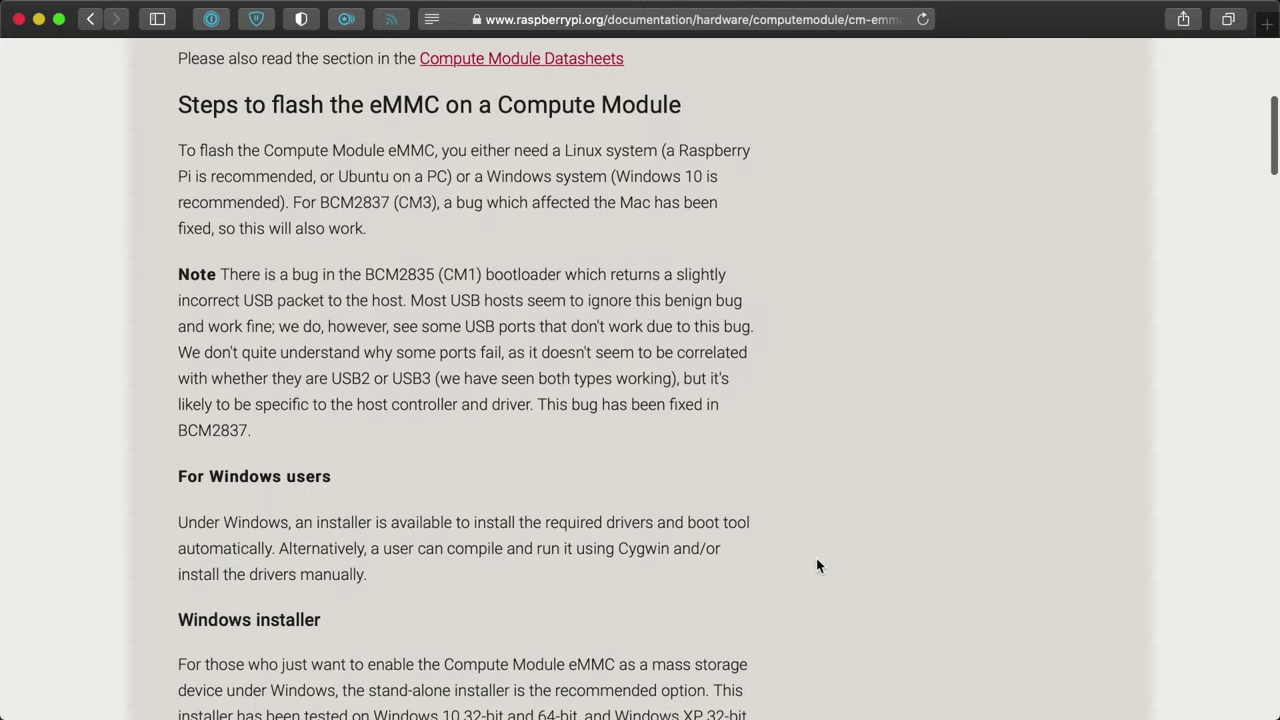
scroll(816, 566, "down", 9)
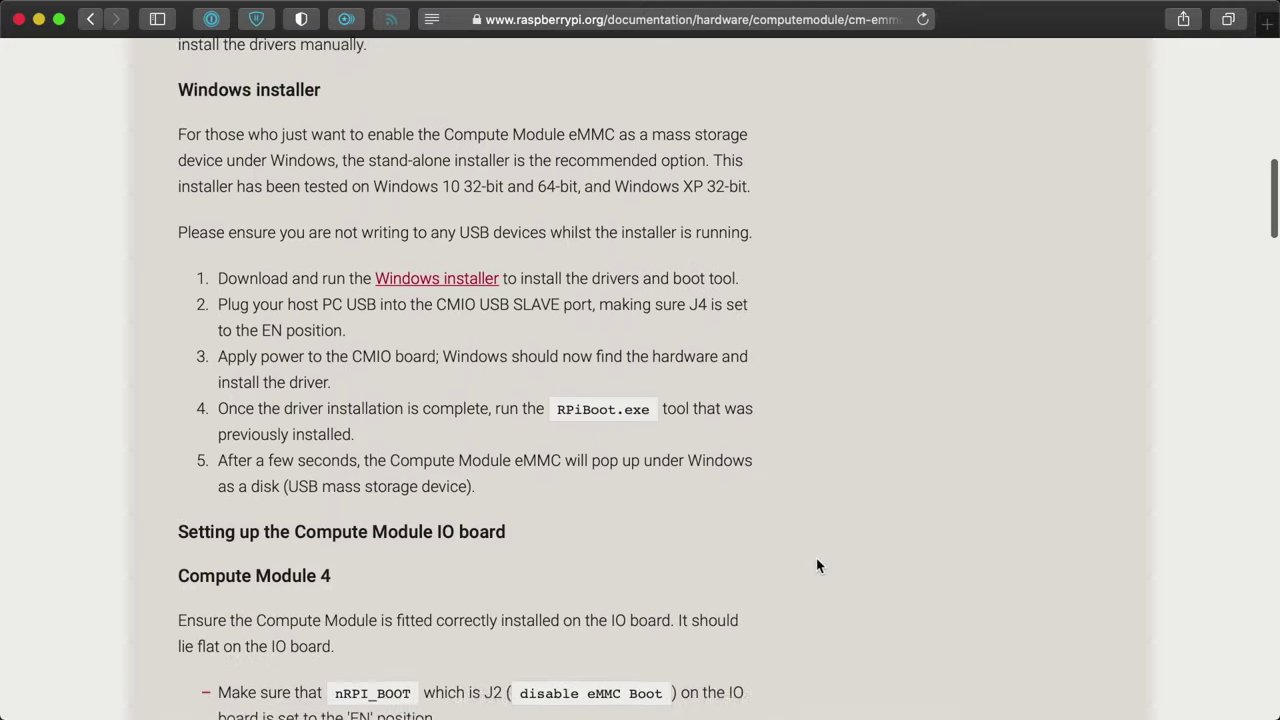